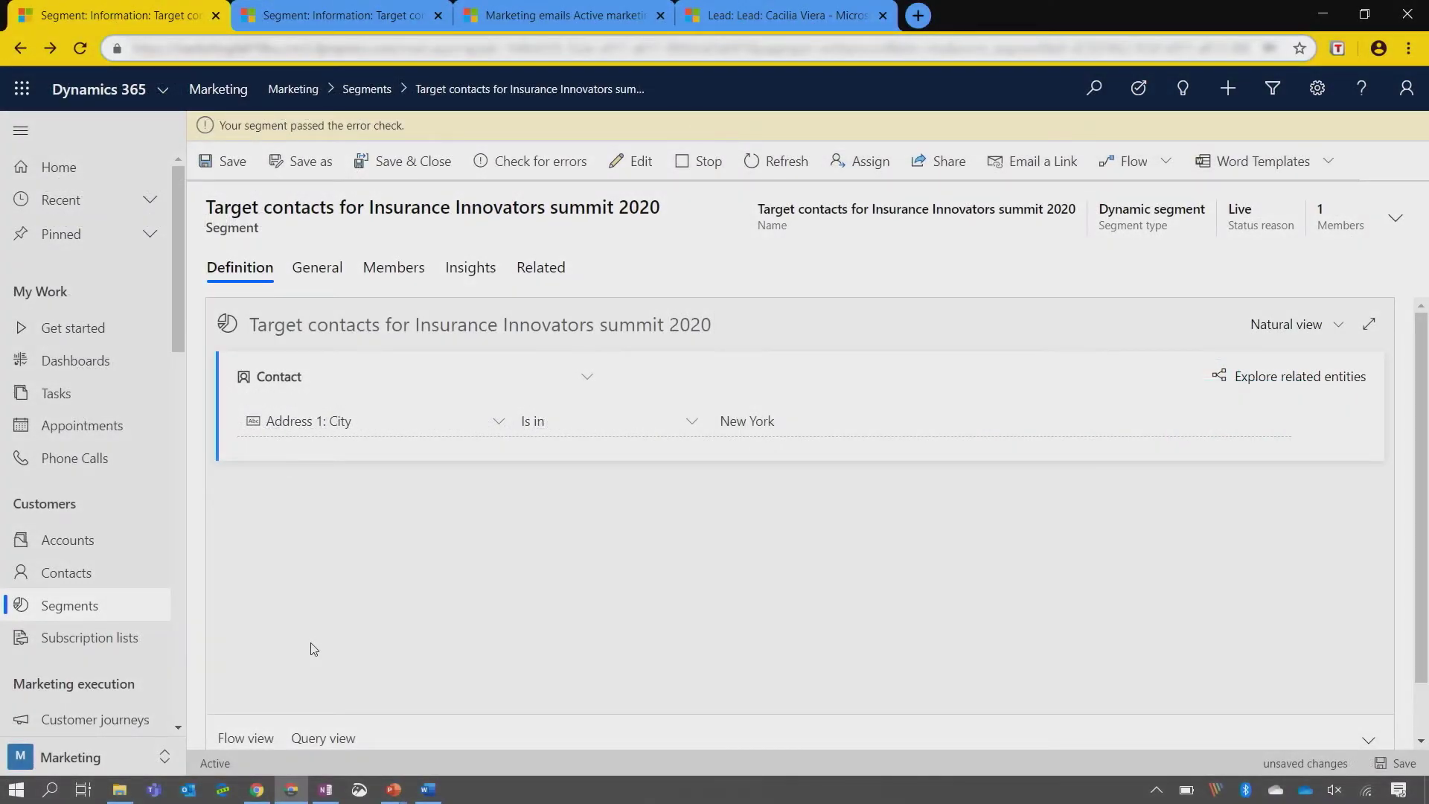
# - Show the signed-in account in both the Insurance Innovators and North America Premium Customers windows
pyautogui.click(1407, 89)
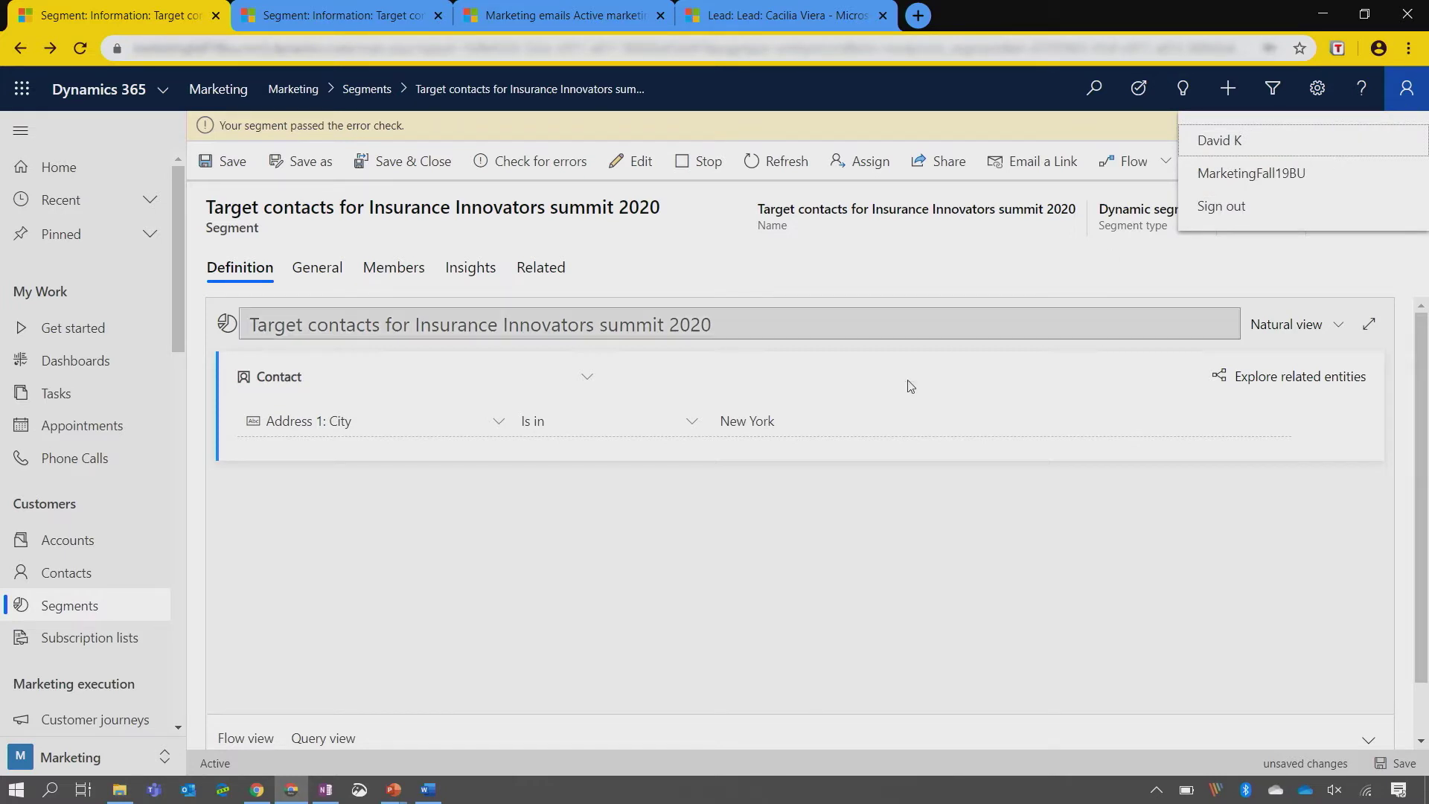
pyautogui.click(257, 789)
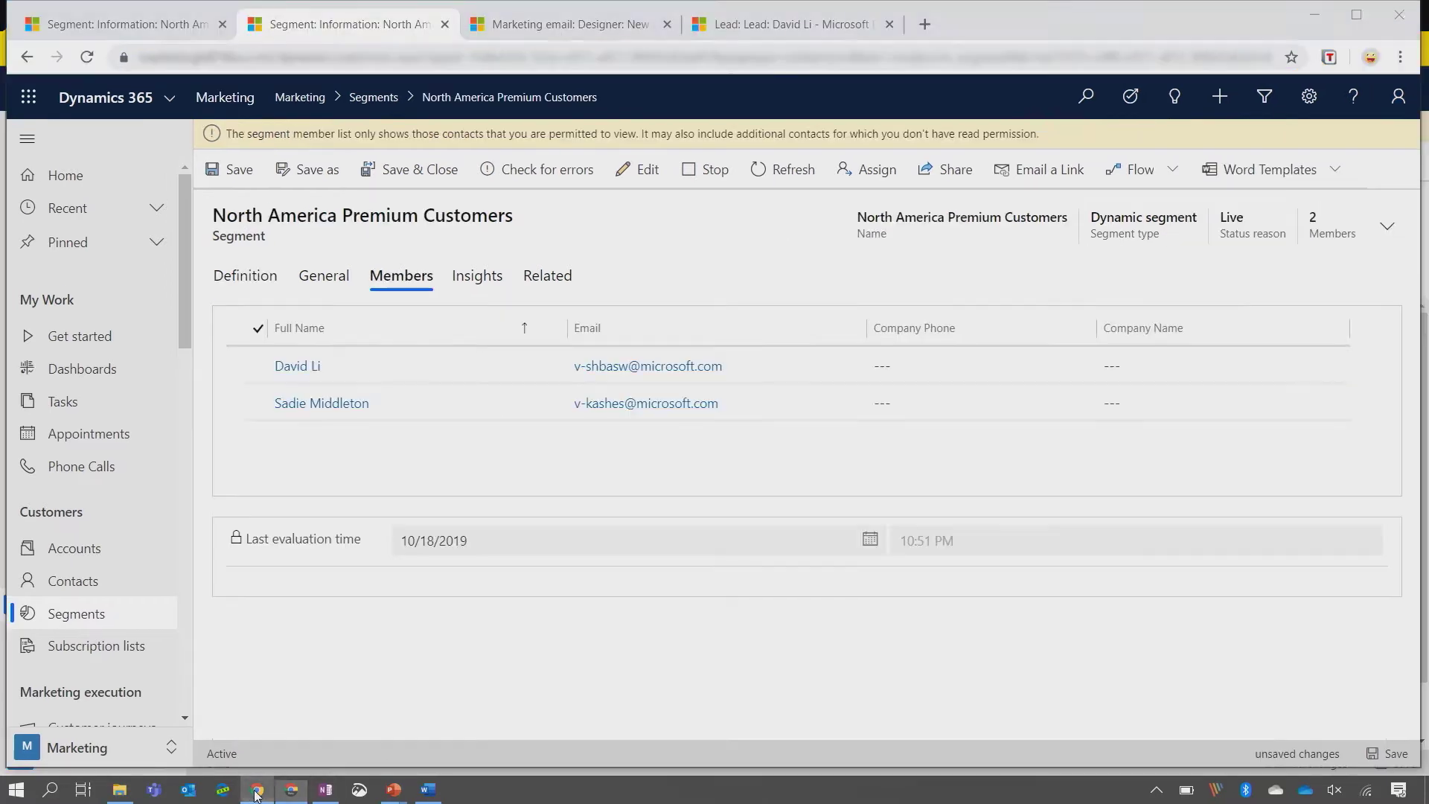
pyautogui.click(1400, 97)
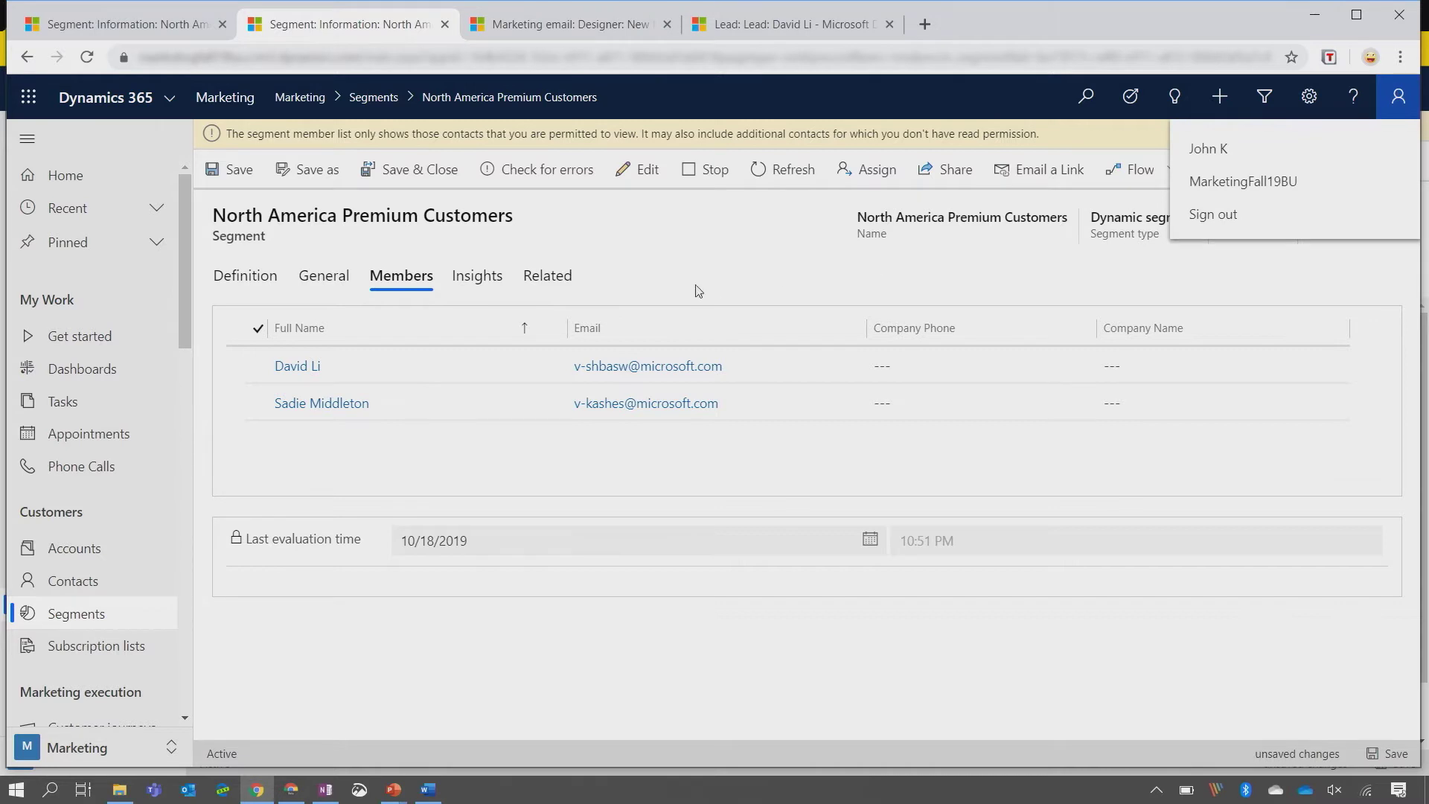
# - Review North America Premium Customers' filter conditions and members, then return to Insurance Innovators' members
pyautogui.click(235, 278)
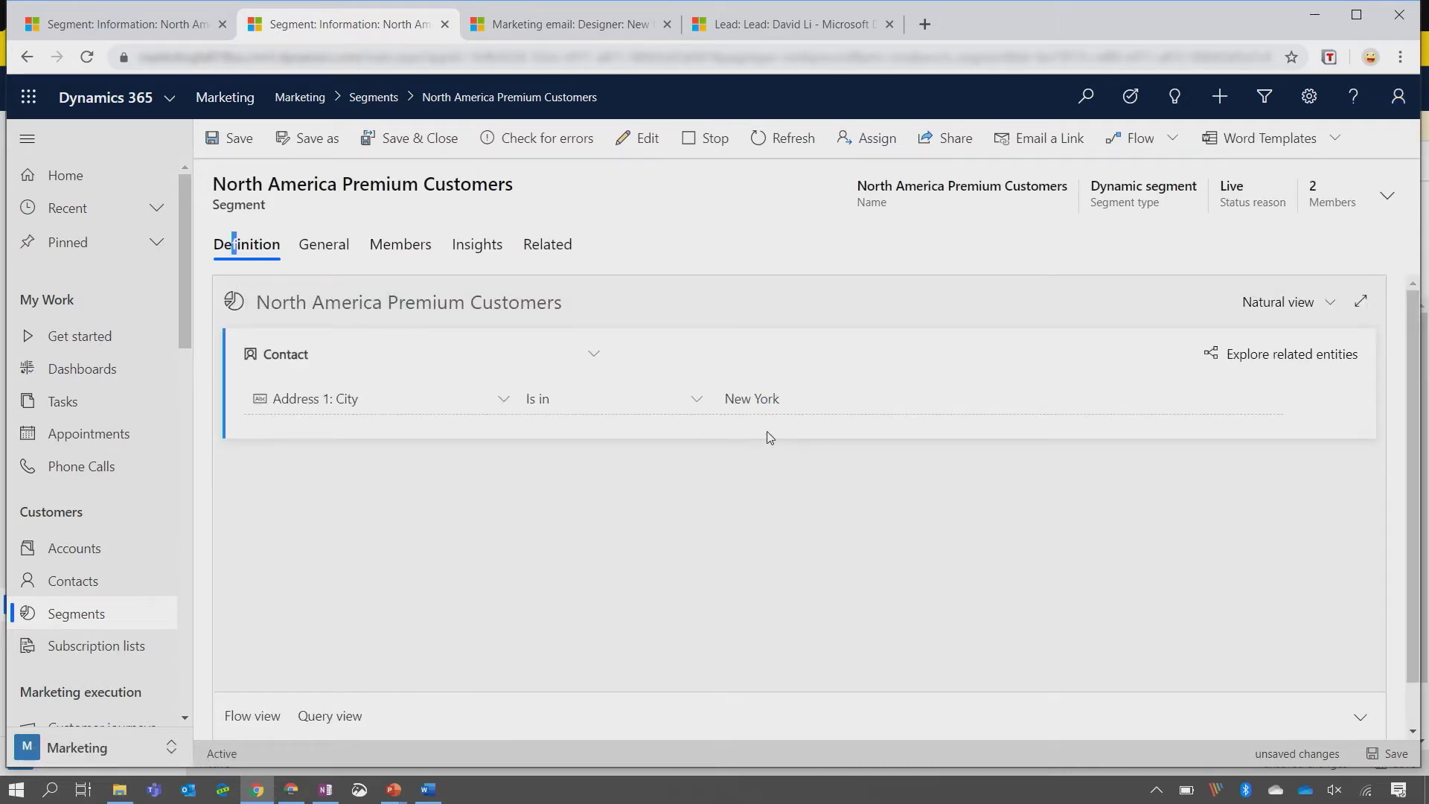
pyautogui.click(400, 243)
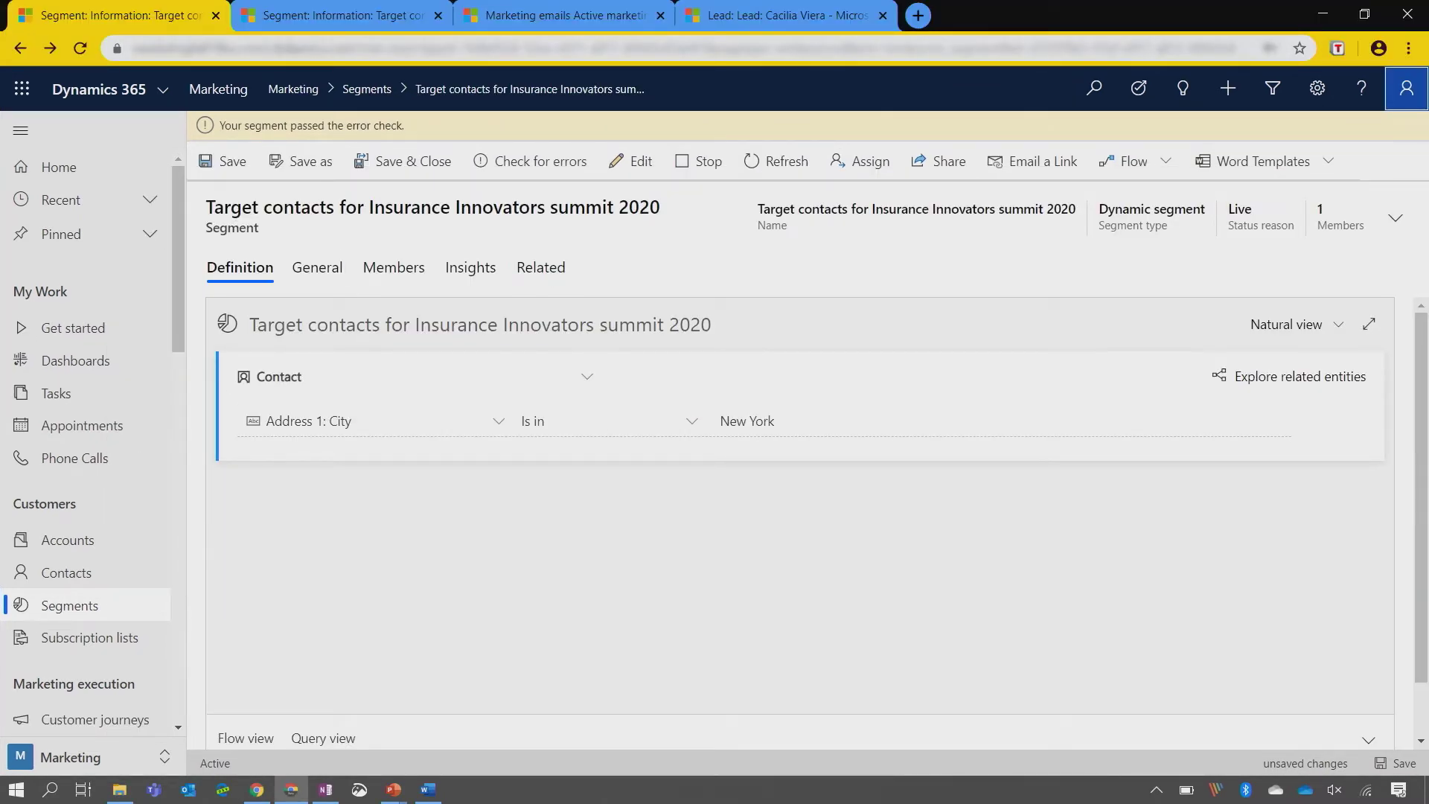
pyautogui.click(336, 14)
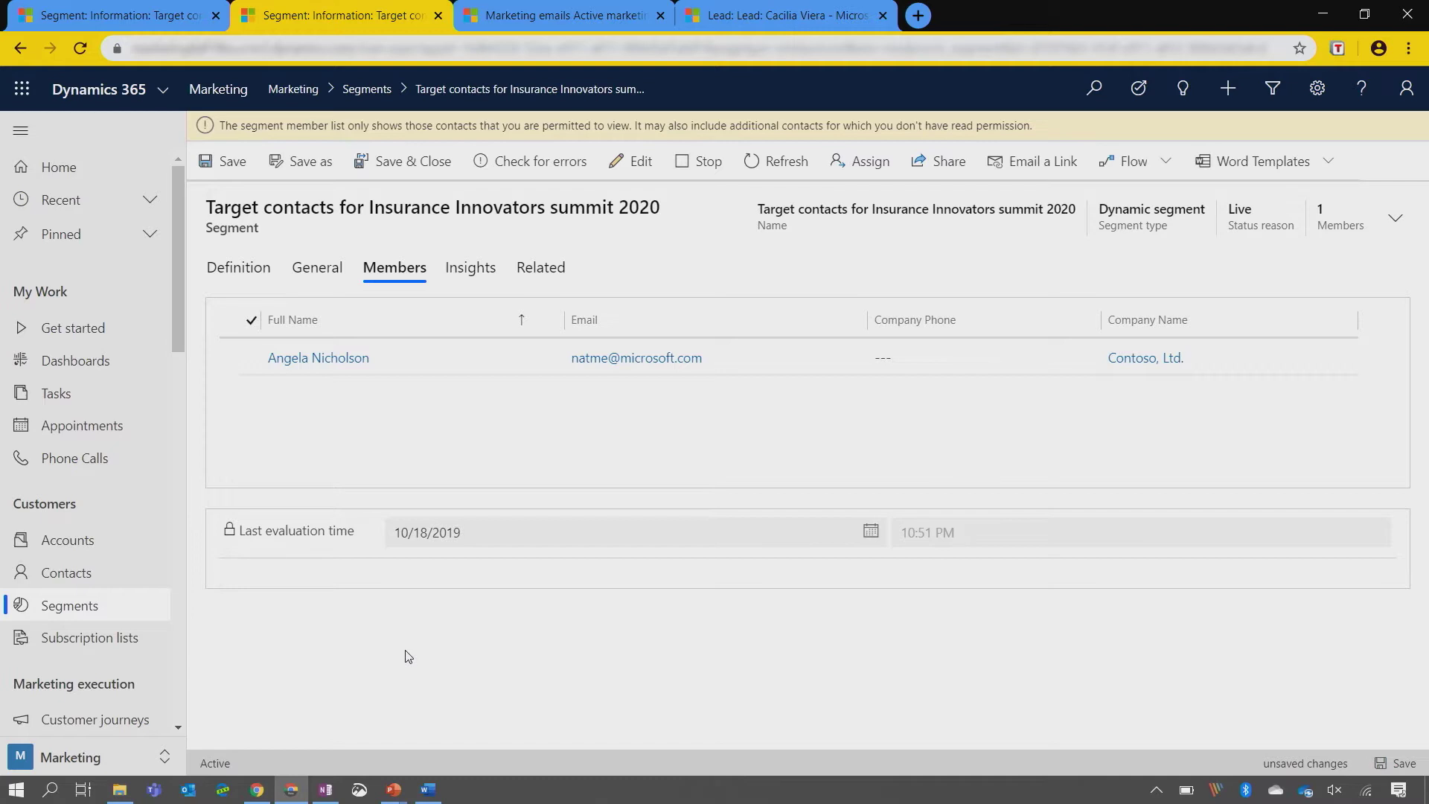
# - Compare the new draft email with the active marketing emails list, then show a lead's timeline
pyautogui.click(554, 16)
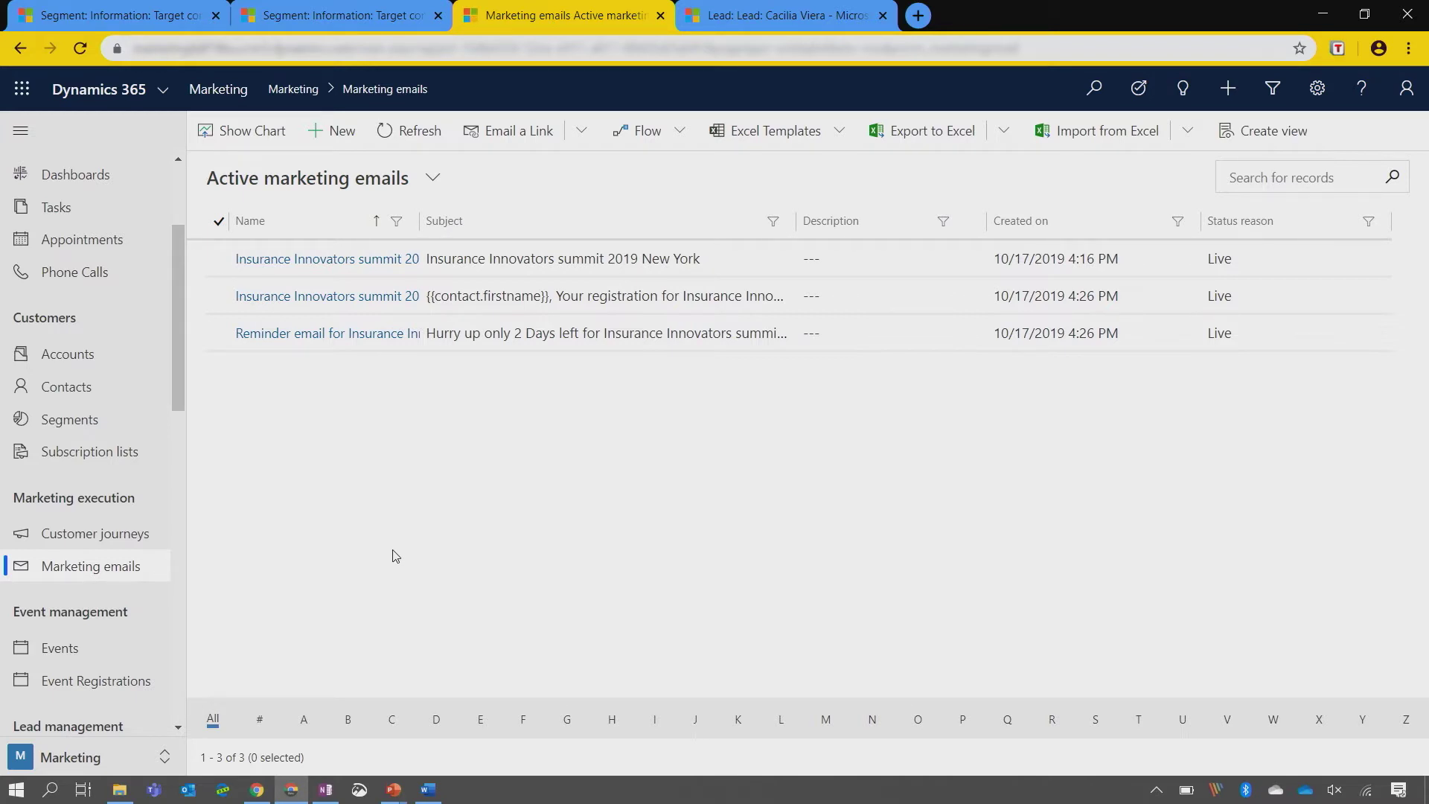
pyautogui.click(257, 789)
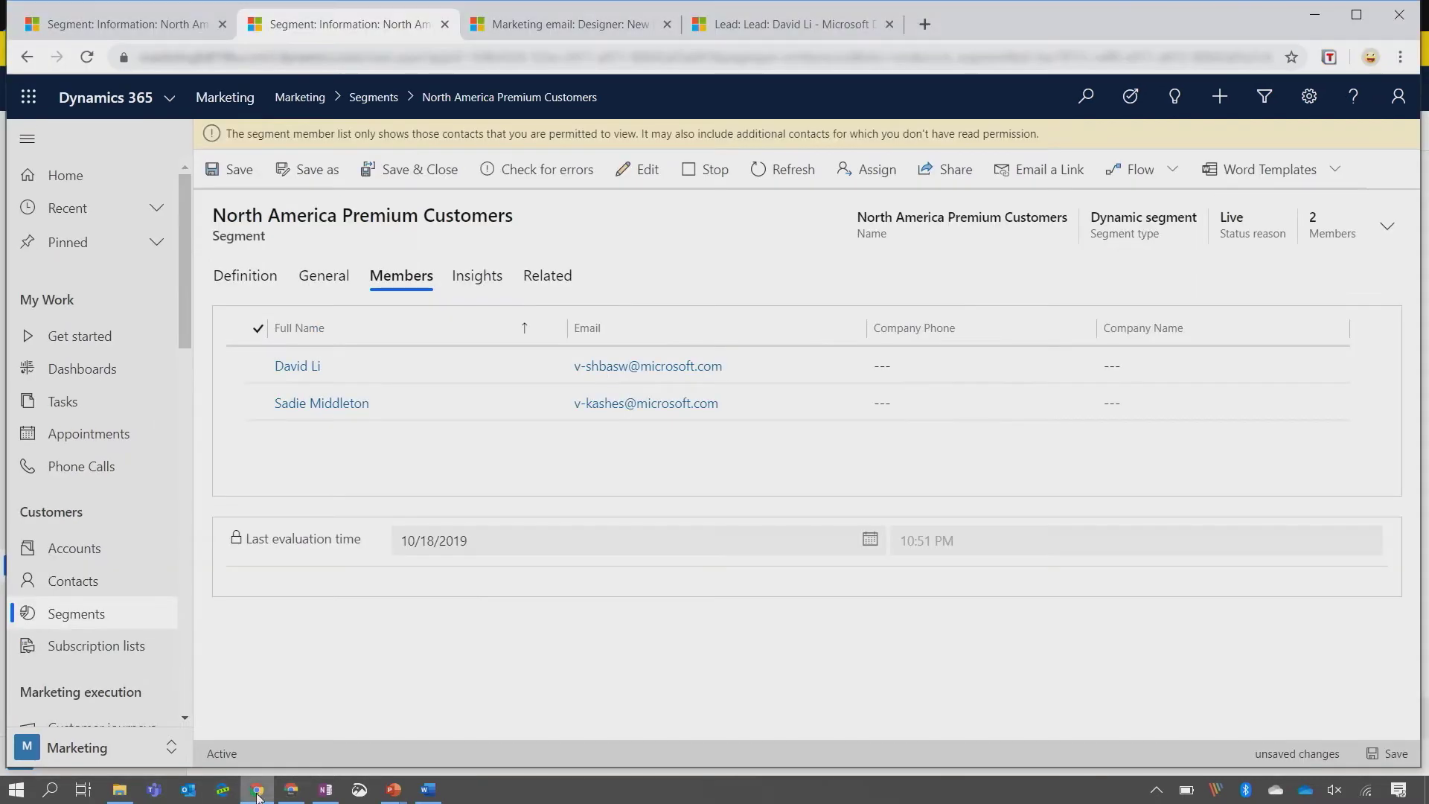
pyautogui.click(544, 25)
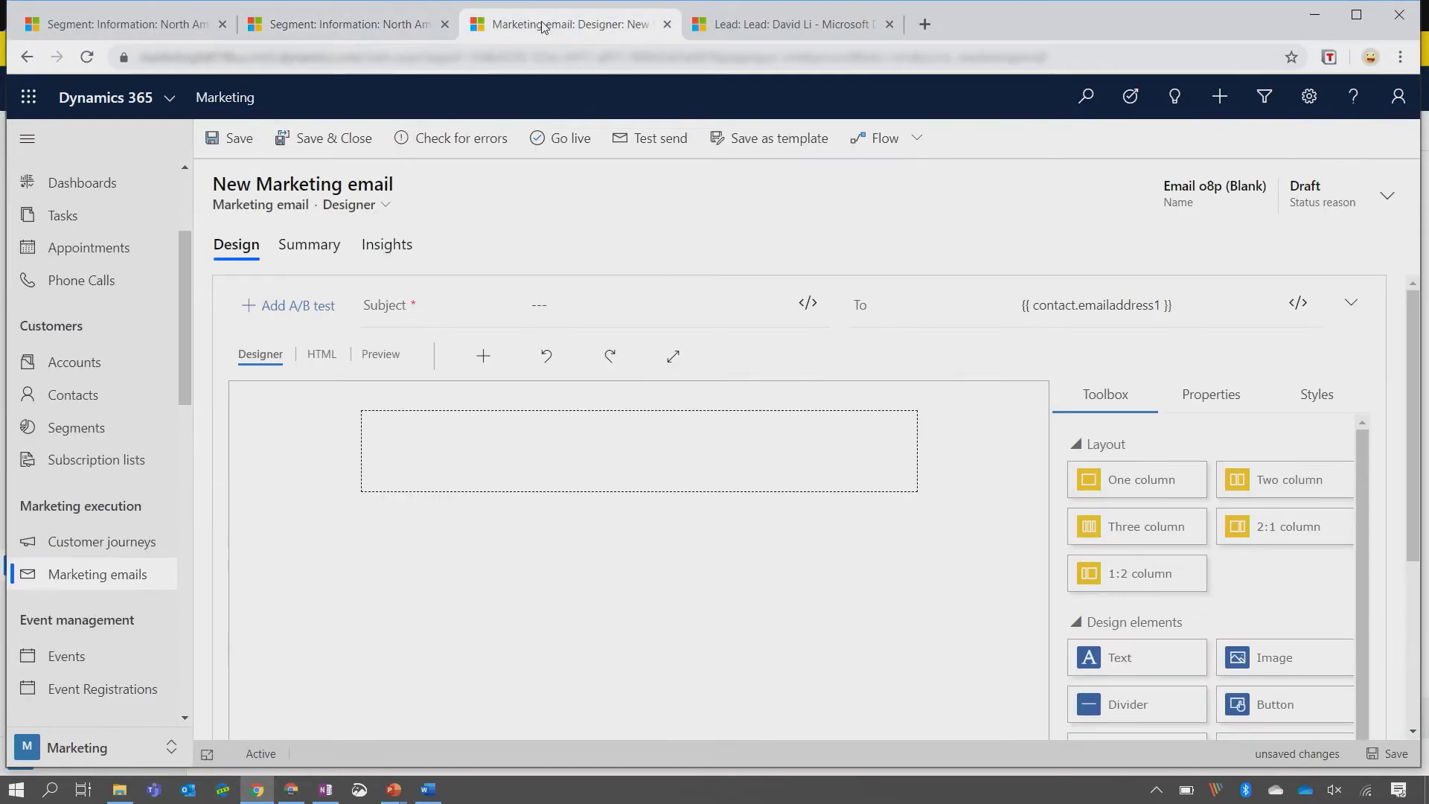
pyautogui.click(97, 575)
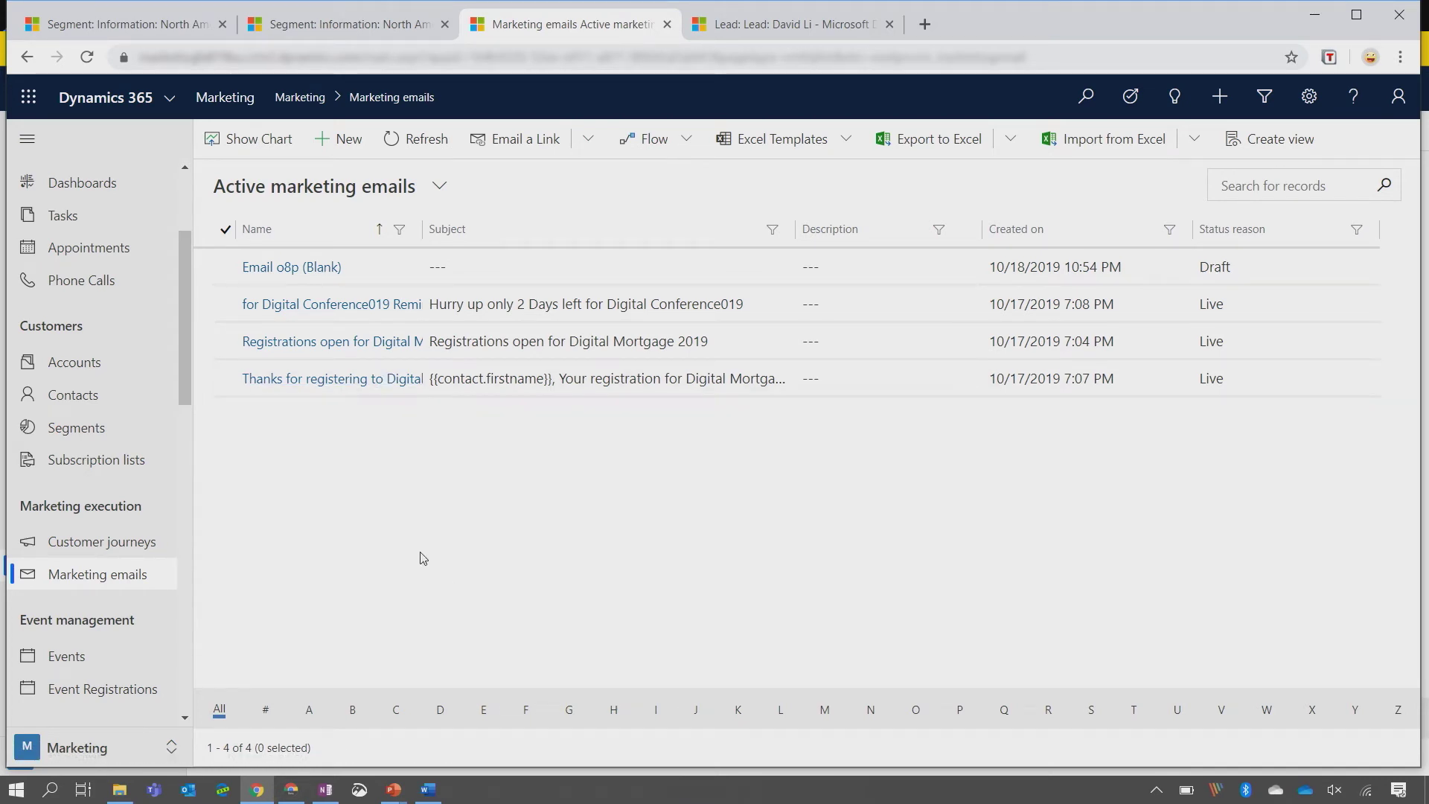
pyautogui.click(737, 24)
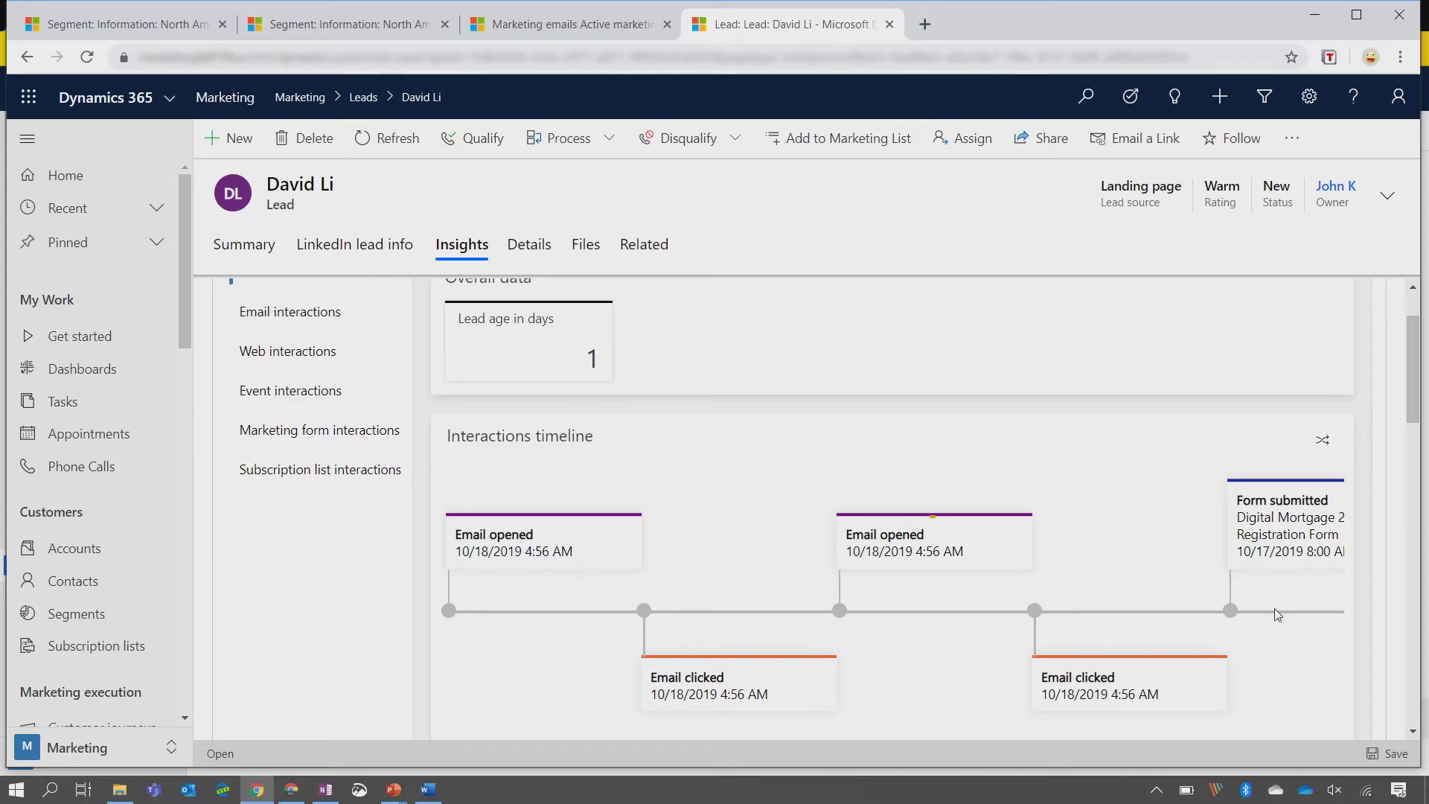
# - Bring the other window forward and view the second lead's interaction insights timeline
pyautogui.click(292, 789)
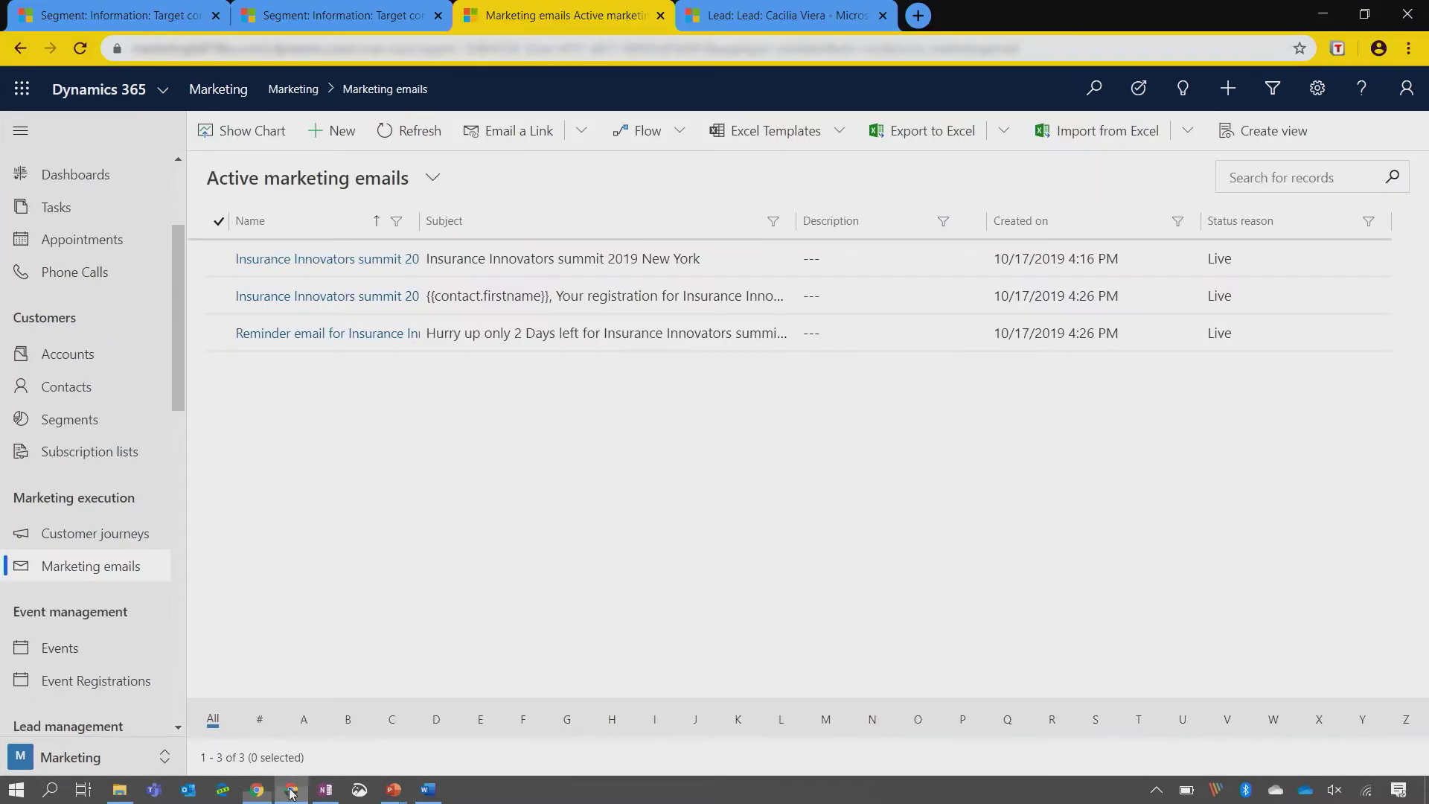
pyautogui.click(764, 14)
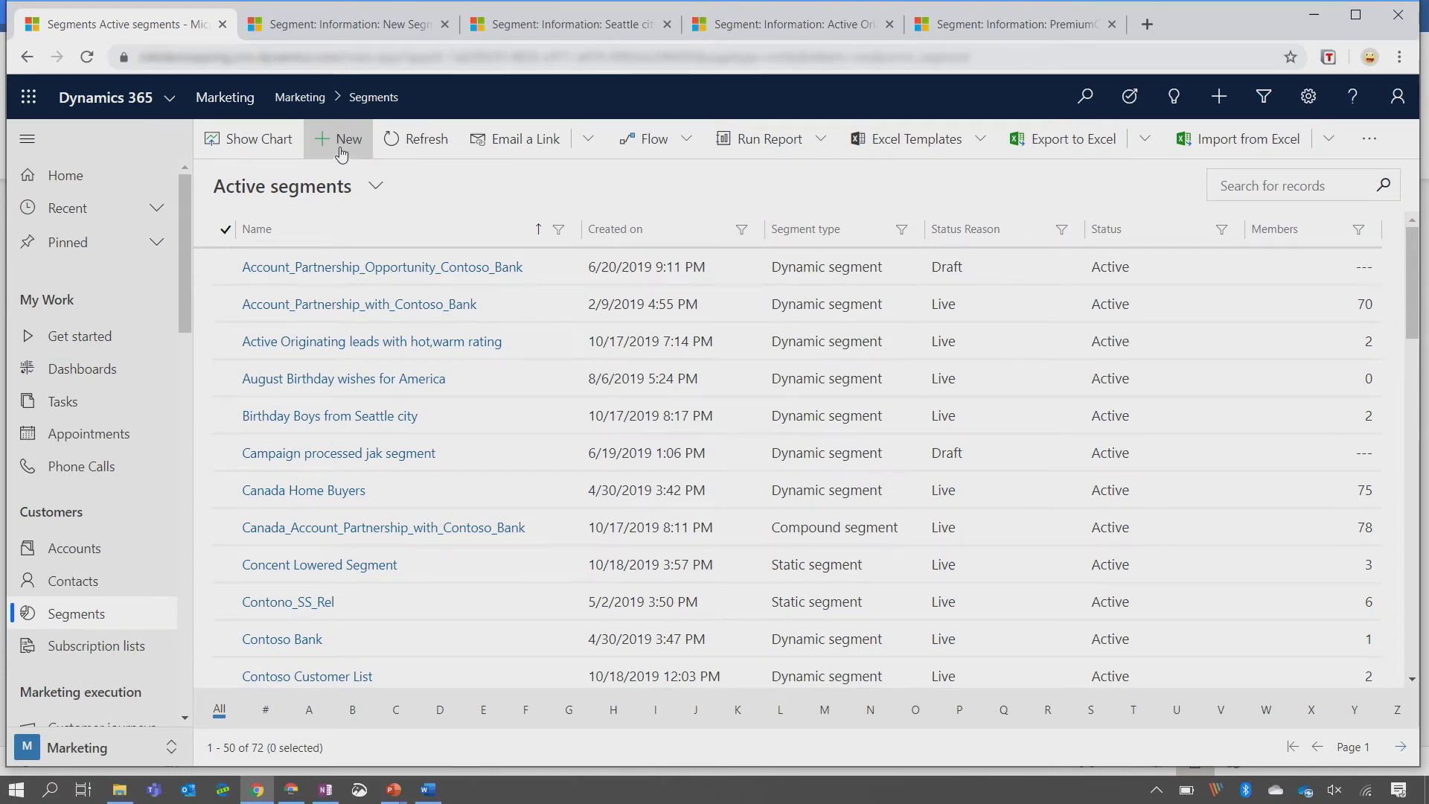
# - Create a new segment and choose the Demographic template from the template list
pyautogui.click(344, 143)
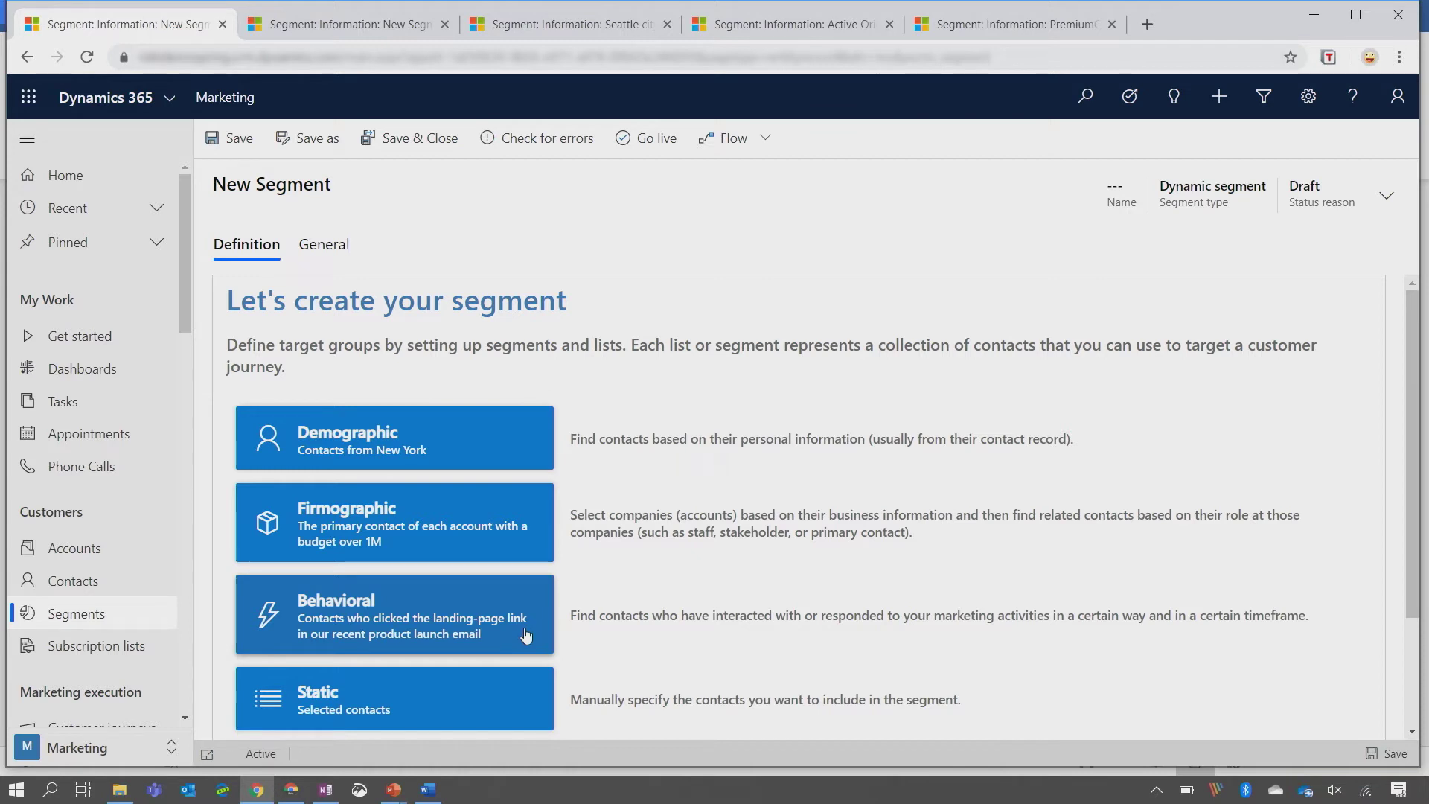
pyautogui.scroll(-1, 525, 635)
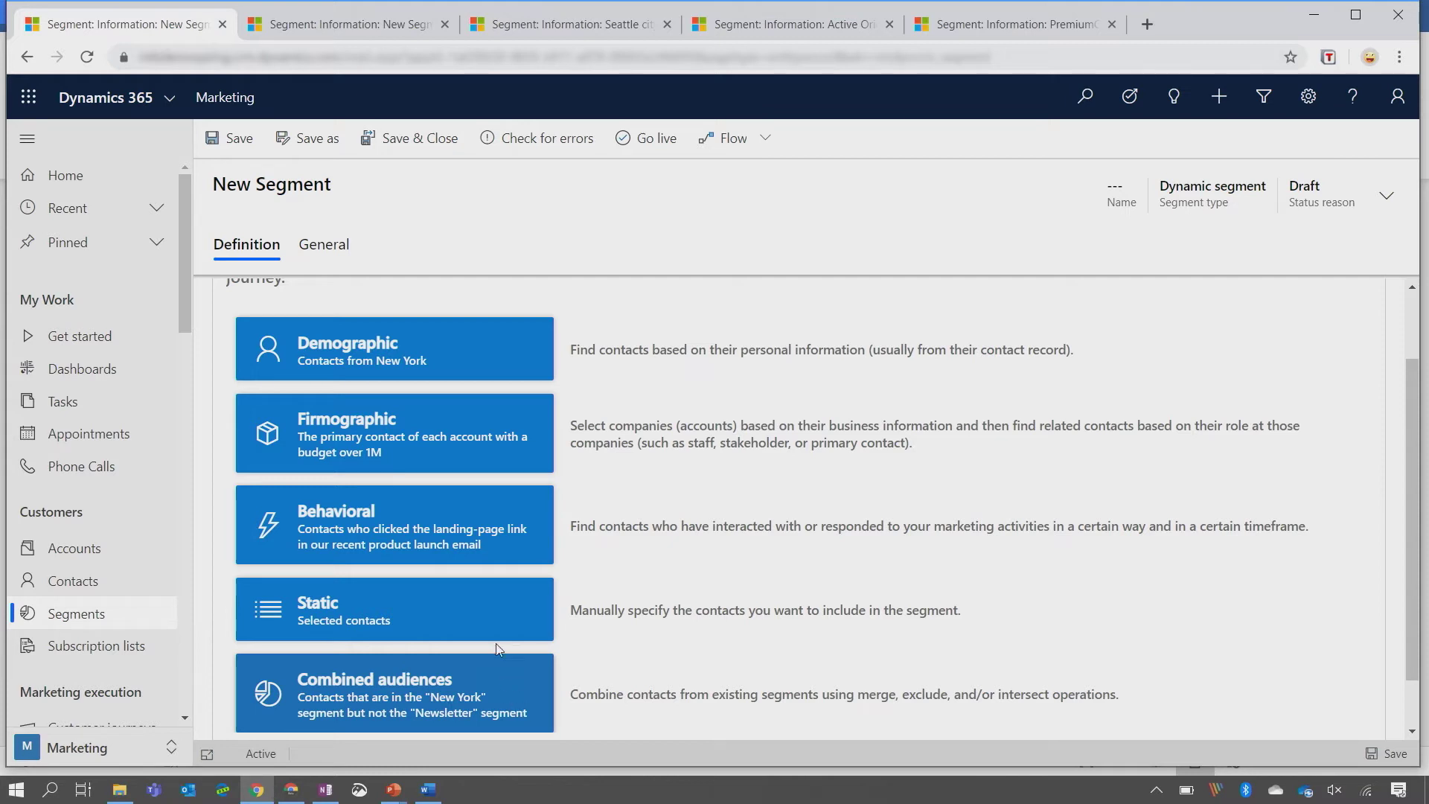
pyautogui.click(432, 352)
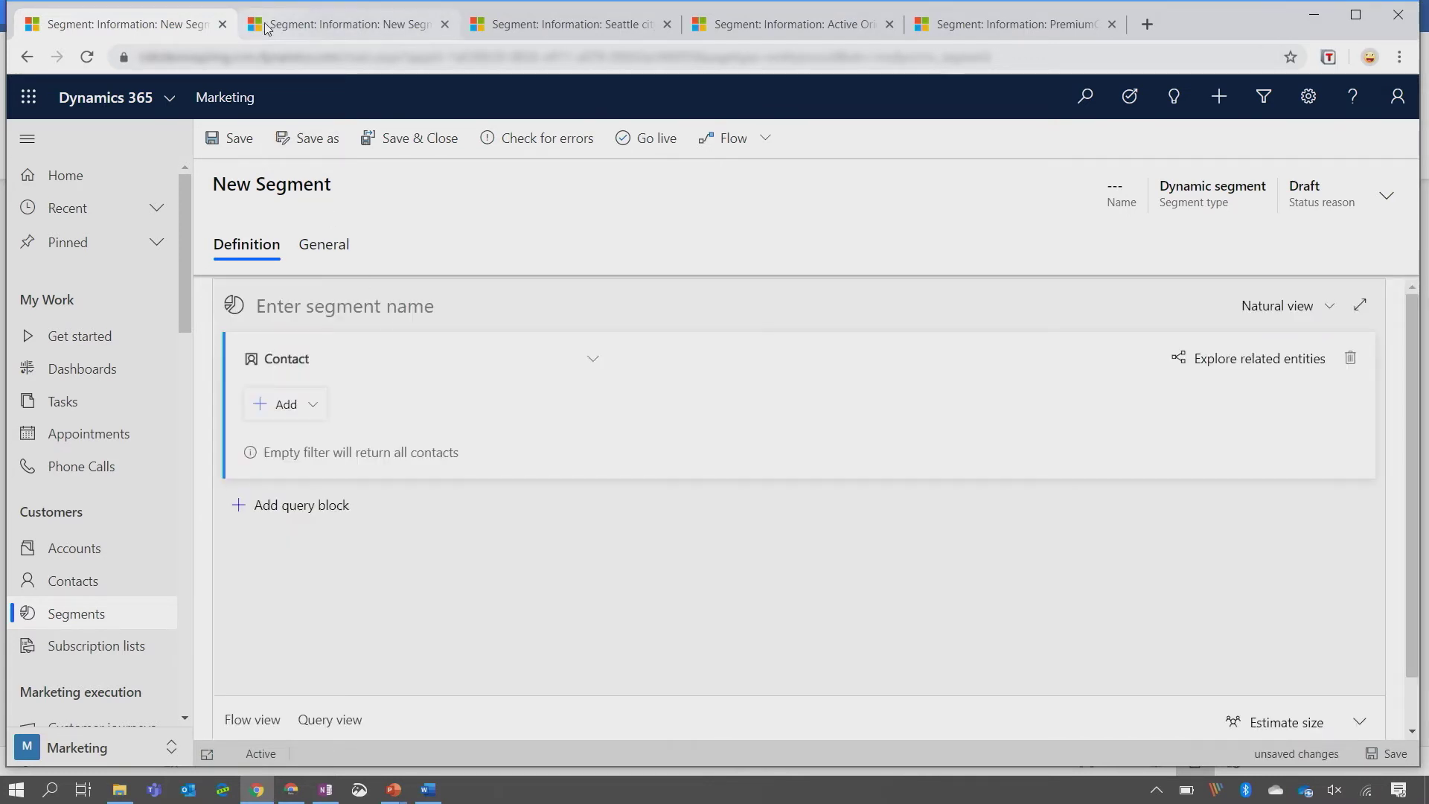
# - Review the my prospects draft segment, then view the Seattle city's male customers segment
pyautogui.click(335, 24)
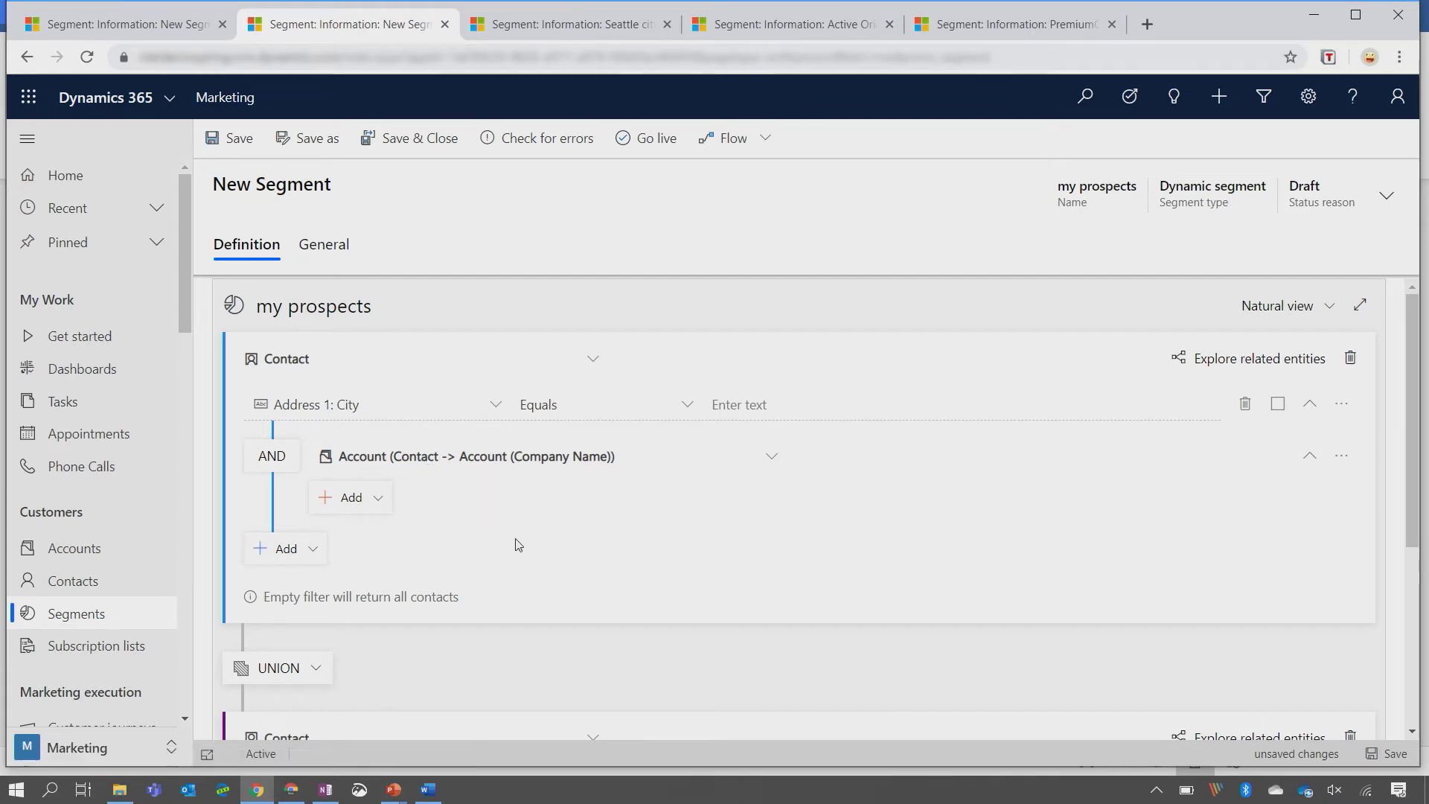
pyautogui.scroll(-1, 516, 545)
pyautogui.scroll(-2, 516, 546)
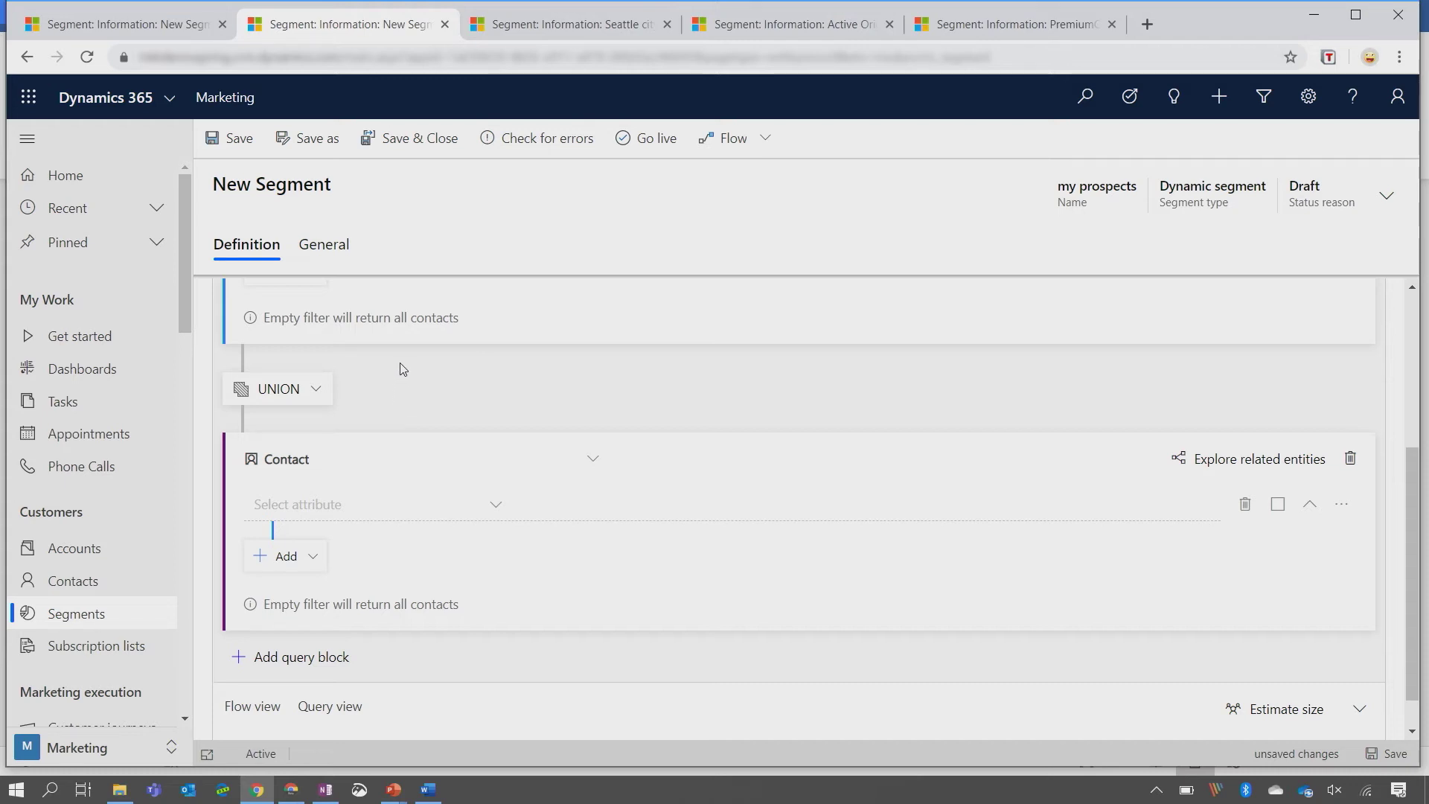
pyautogui.click(558, 24)
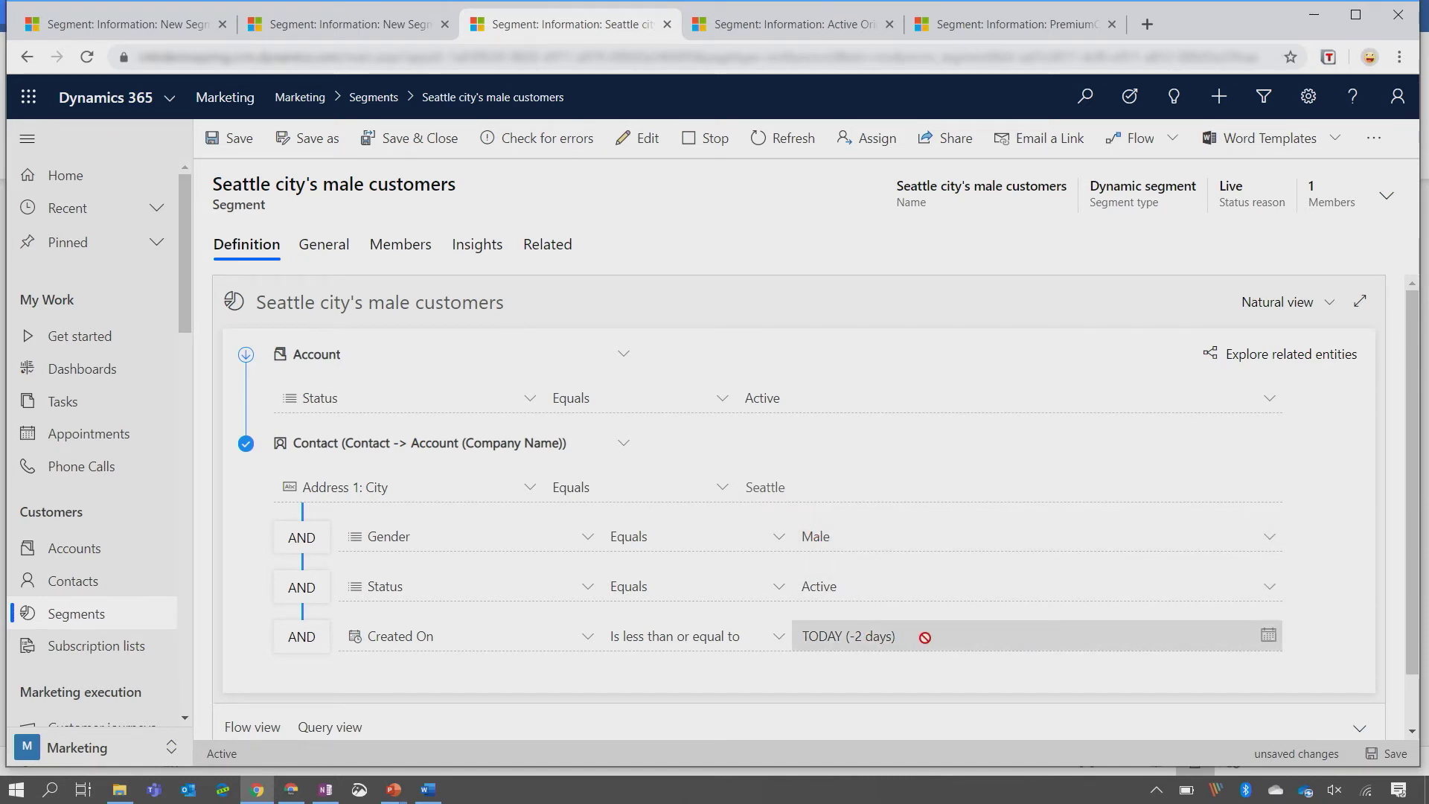
# - Switch to the fourth tab showing the Active Originating leads with hot,warm rating segment
pyautogui.click(759, 25)
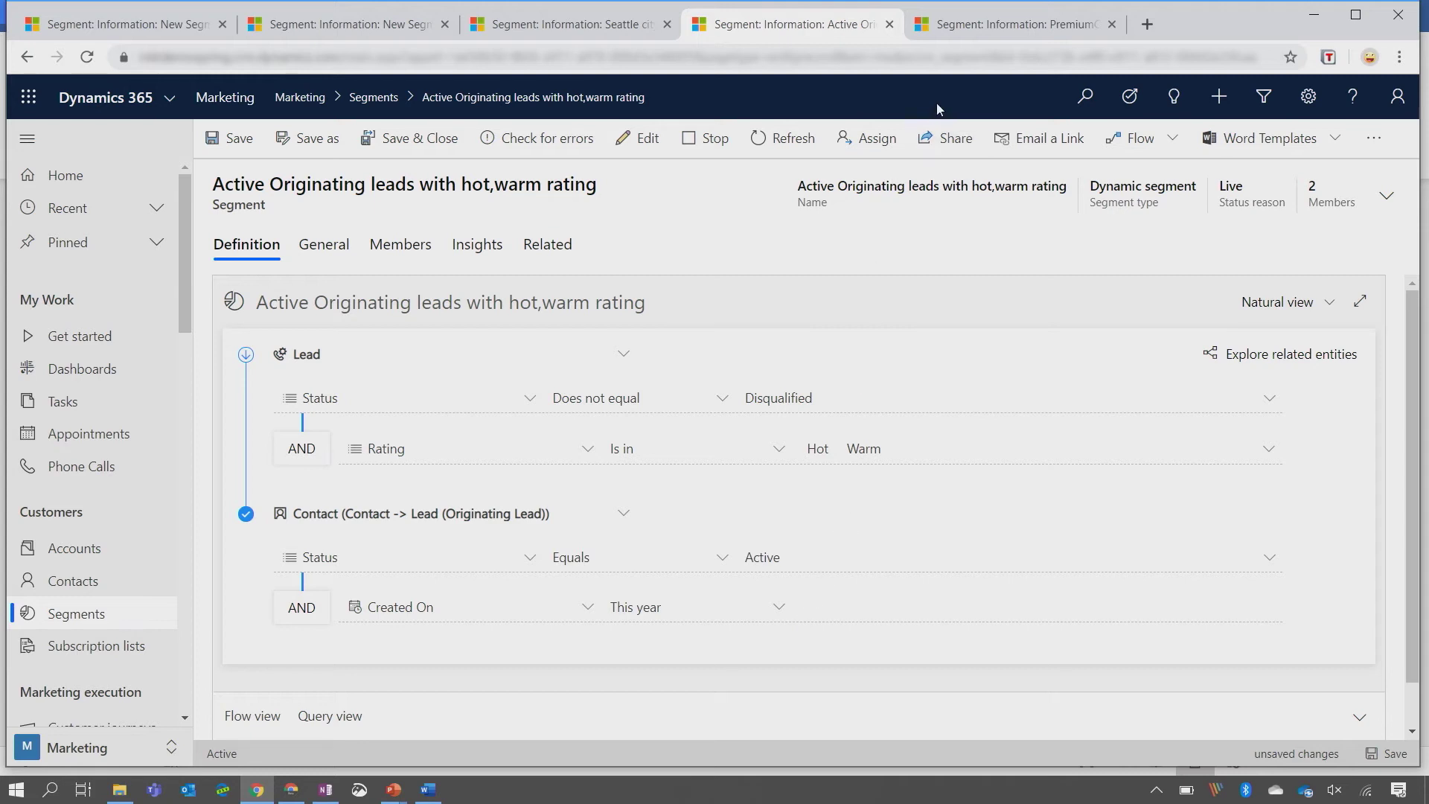
# - Switch to the fifth tab to review the PremiumCompoundCustomers segment definition
pyautogui.click(971, 23)
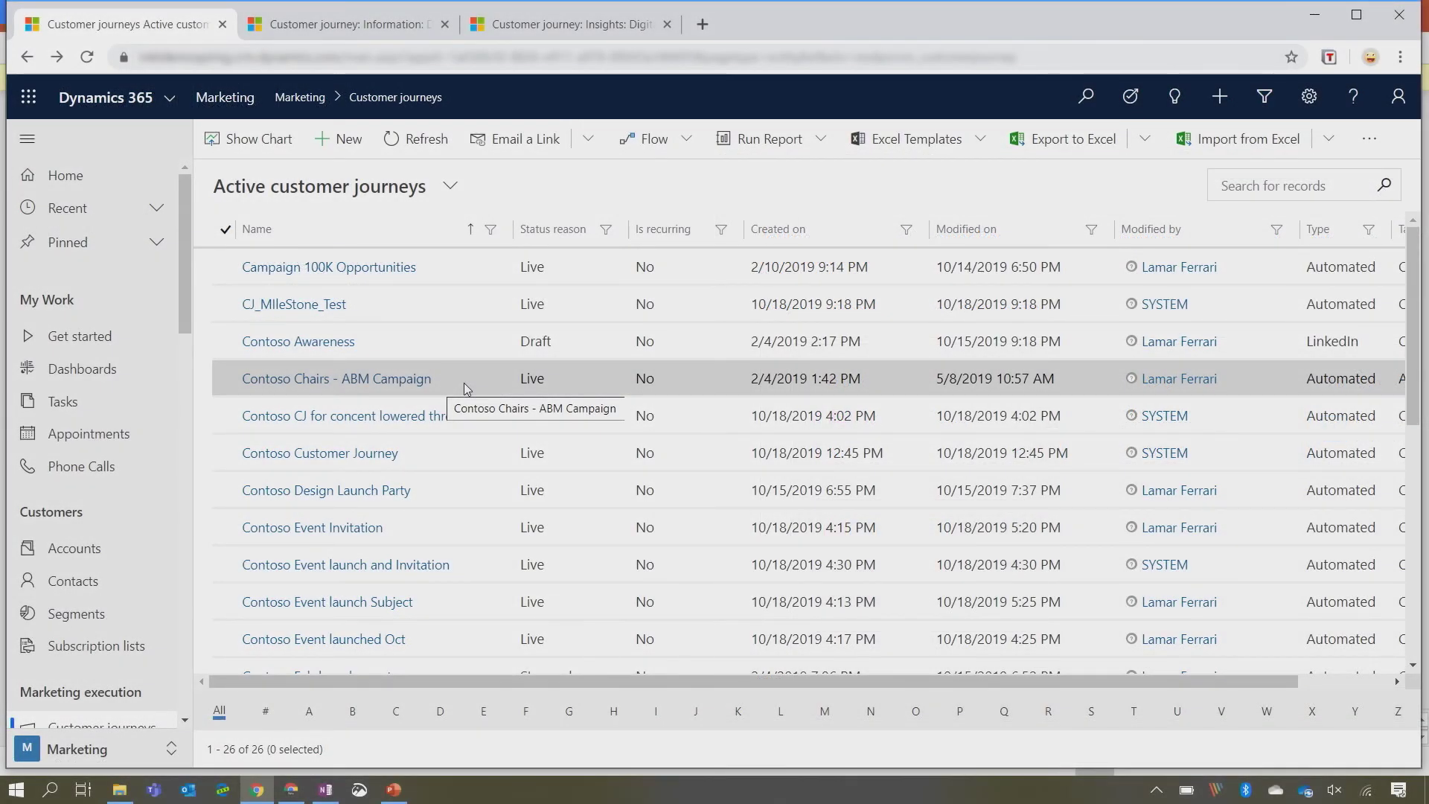
# - Review Contoso Chairs - ABM Campaign's milestones, then switch to the Digital Transformation B2B journey
pyautogui.click(369, 378)
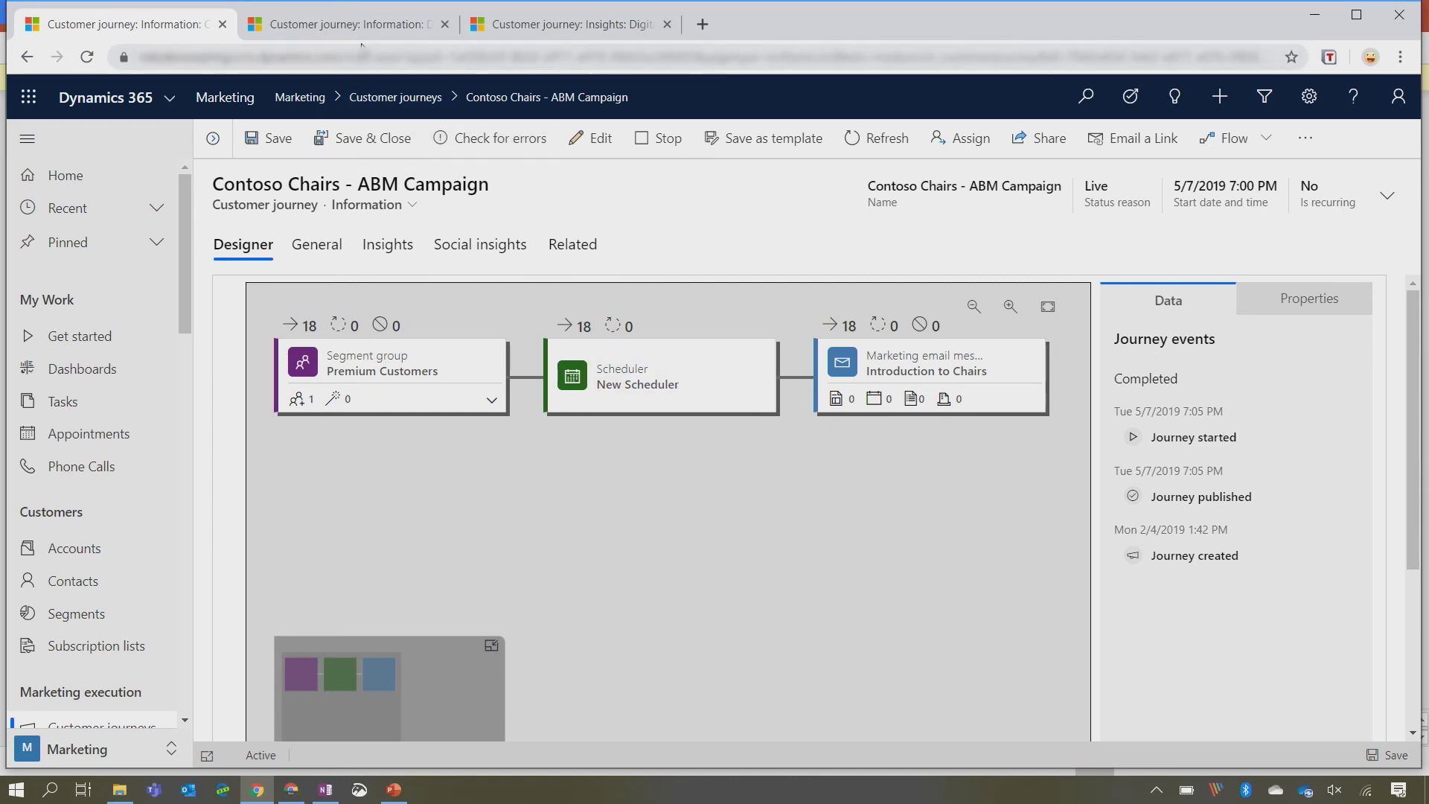
pyautogui.click(347, 24)
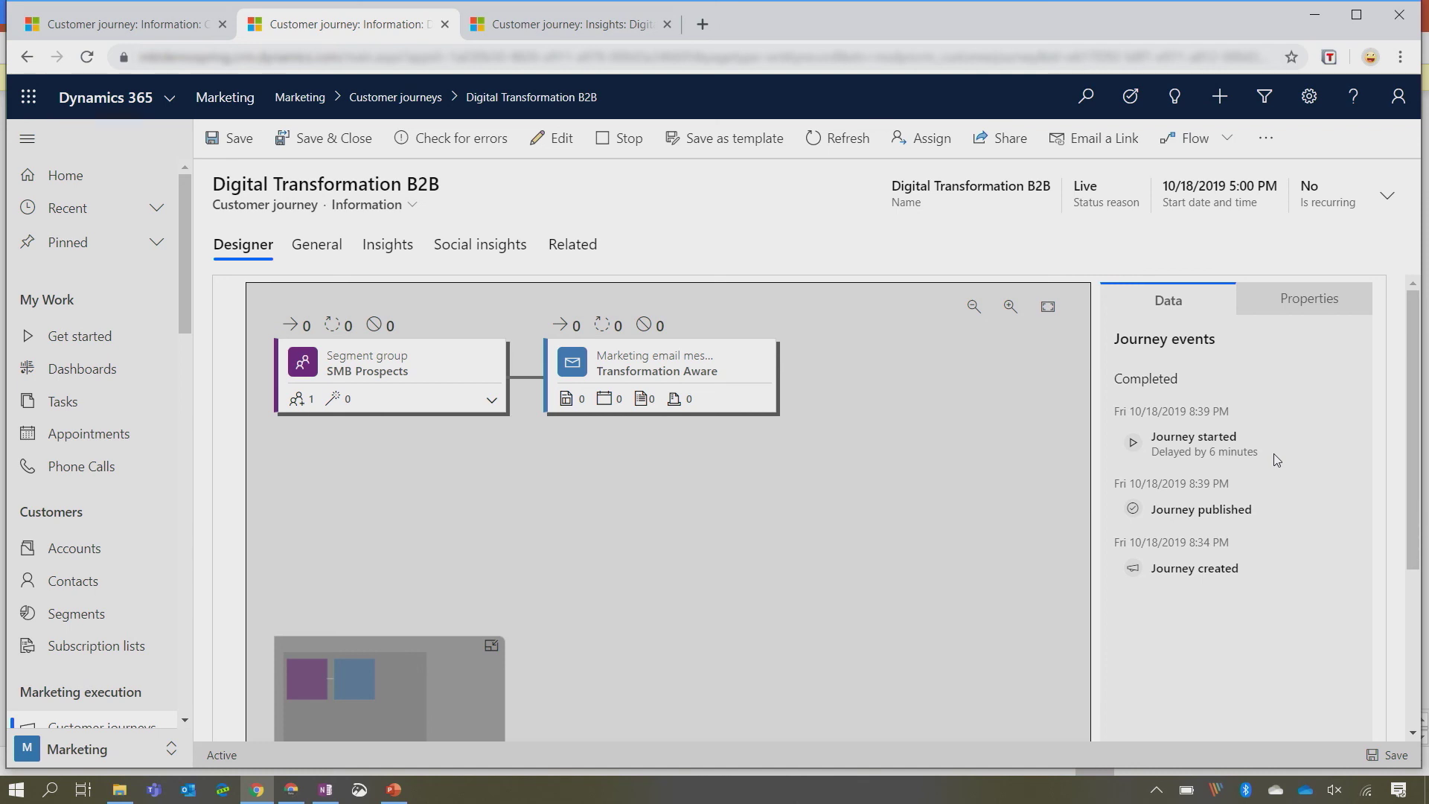
# - Switch to the Digital Transformation Mock 2 journey, whose start is still upcoming
pyautogui.click(564, 25)
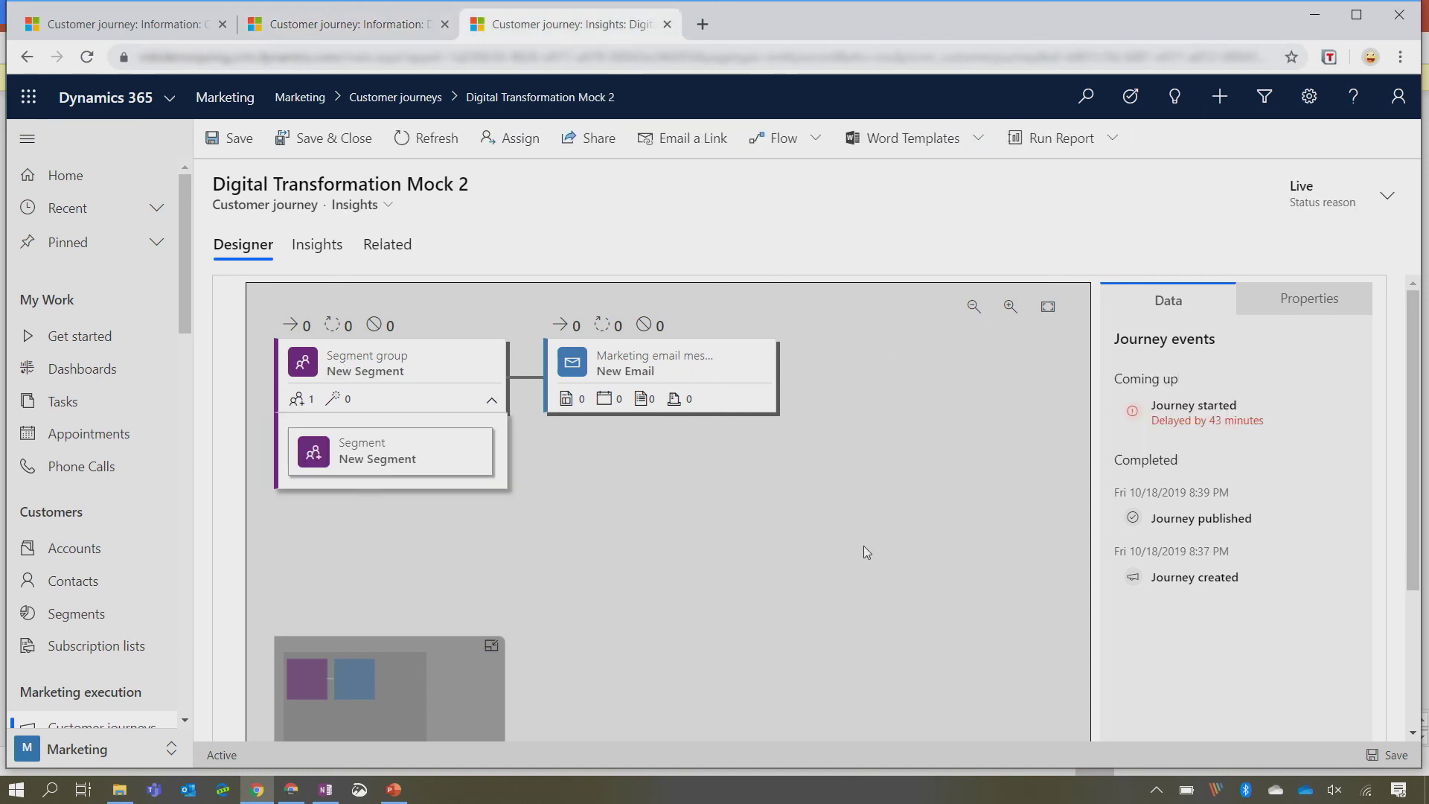